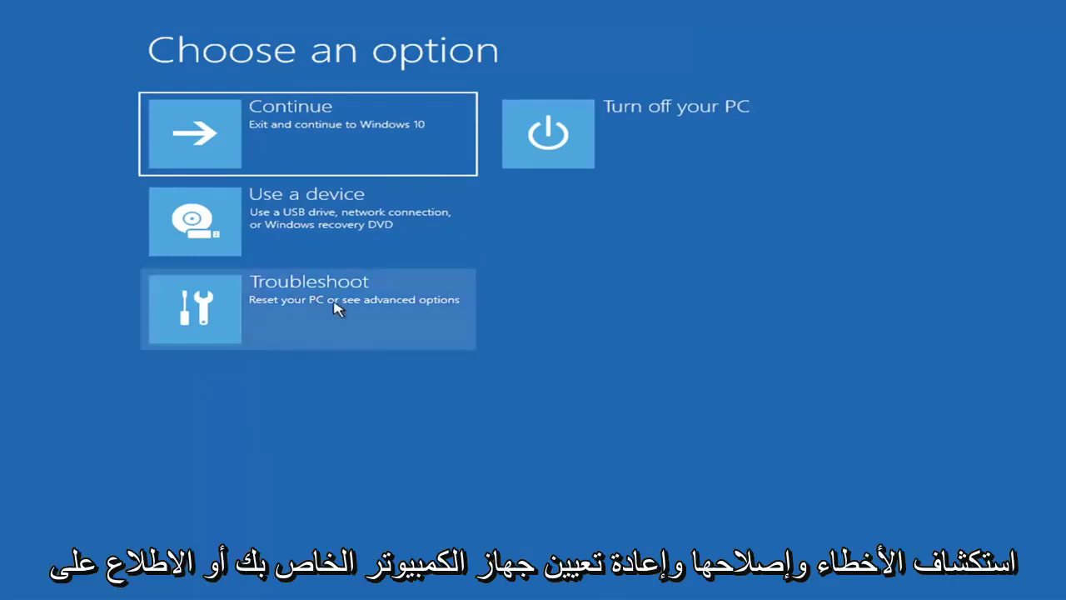
# Step: Run Startup Repair from the advanced troubleshooting options
pyautogui.click(398, 318)
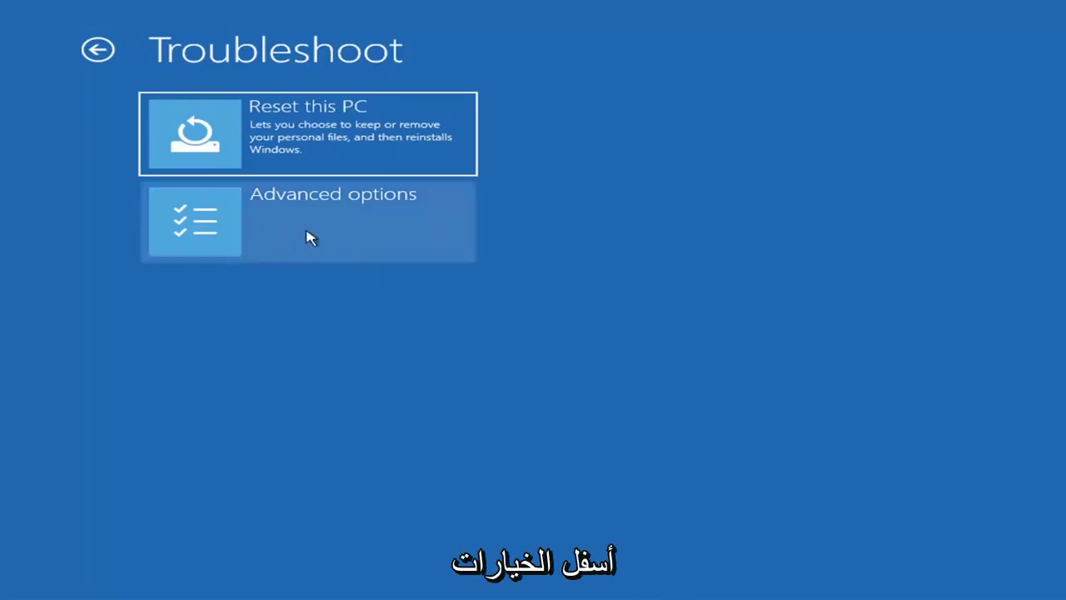
pyautogui.click(334, 227)
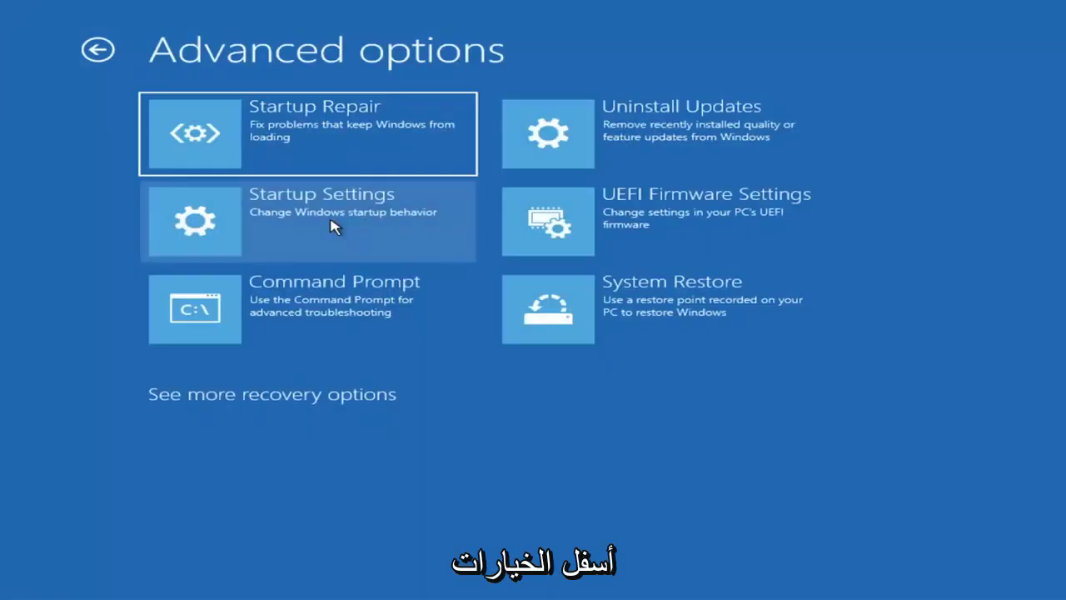
pyautogui.click(280, 149)
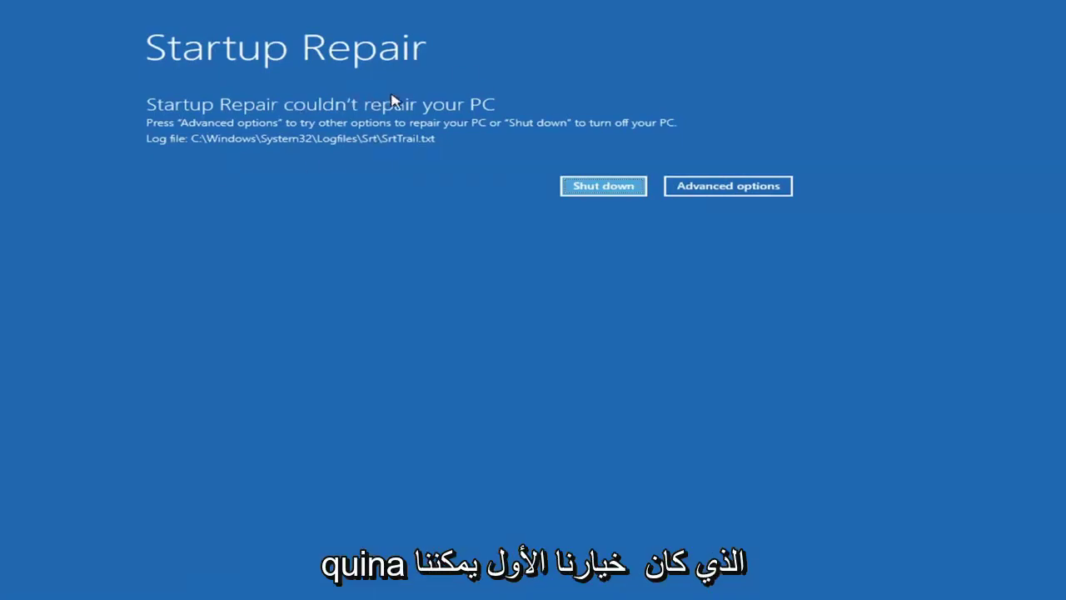
# Step: Return to the advanced troubleshooting options and review the Startup Settings and Uninstall Updates choices
pyautogui.click(754, 186)
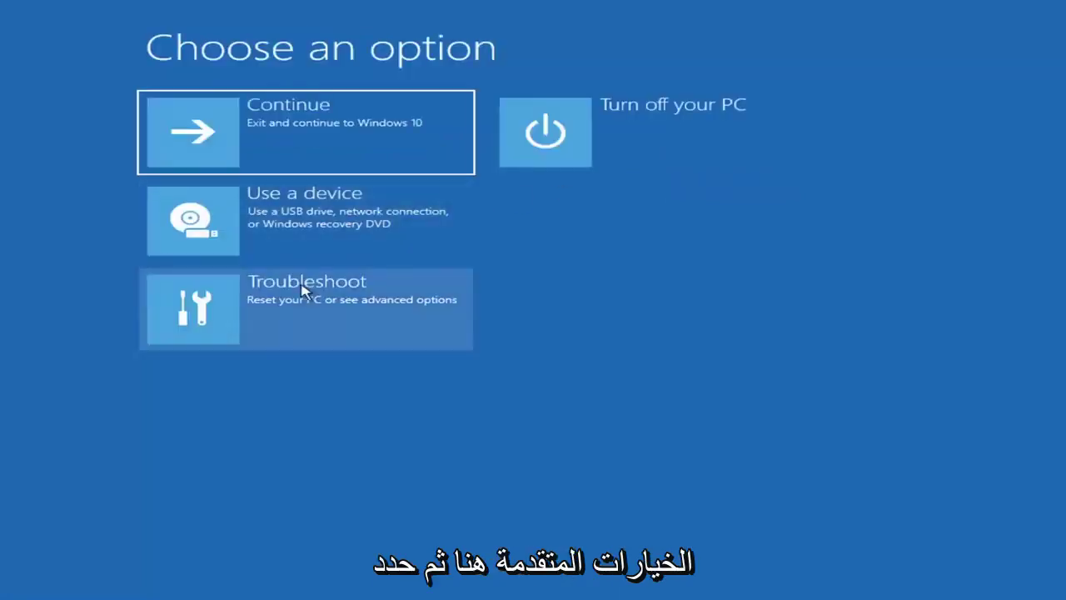
pyautogui.click(268, 318)
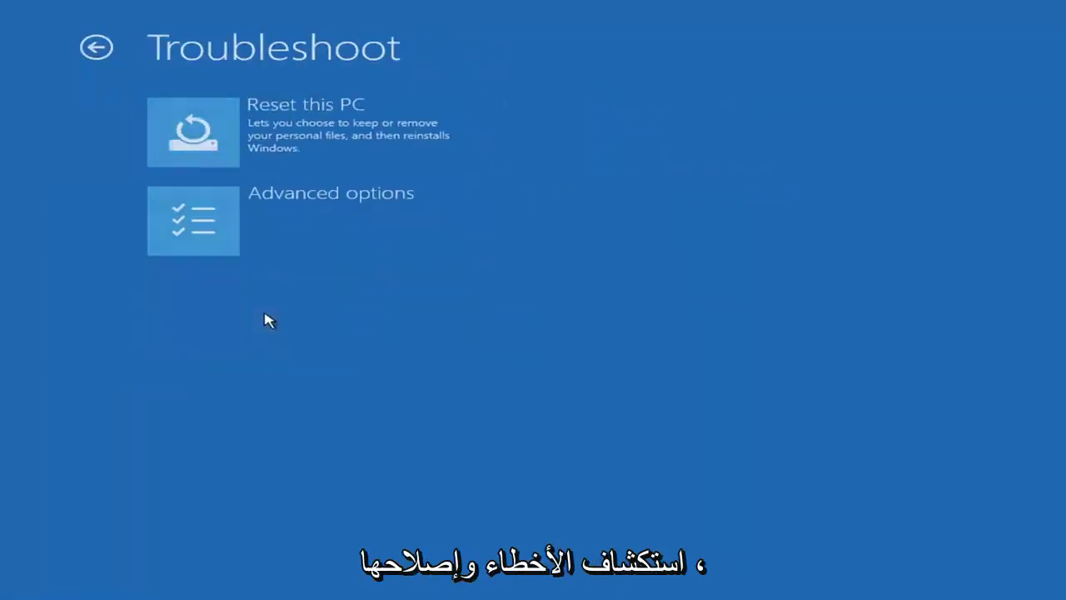
pyautogui.click(279, 232)
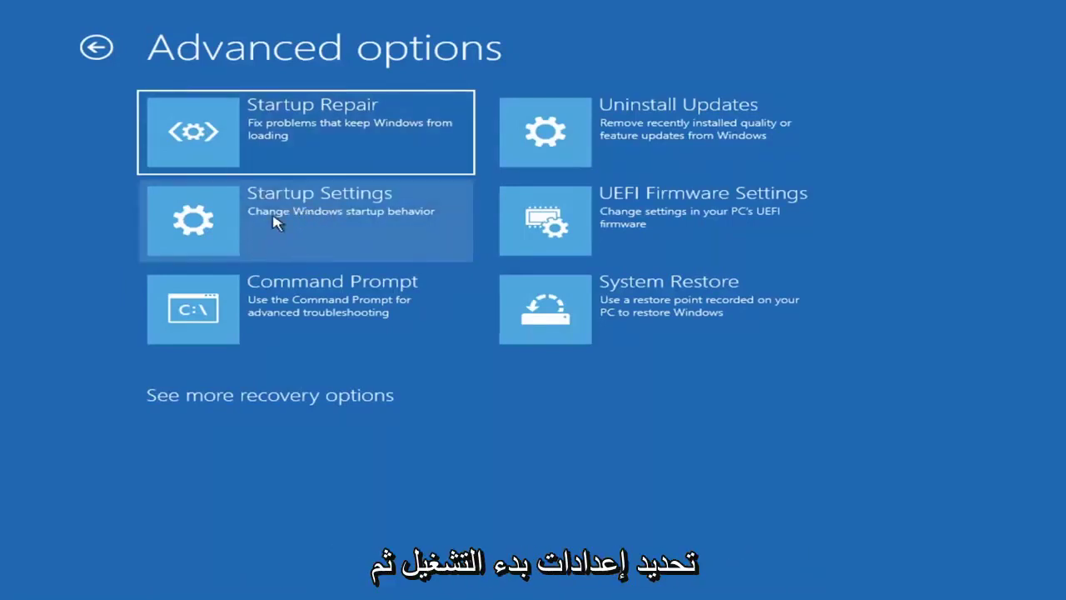
pyautogui.click(277, 223)
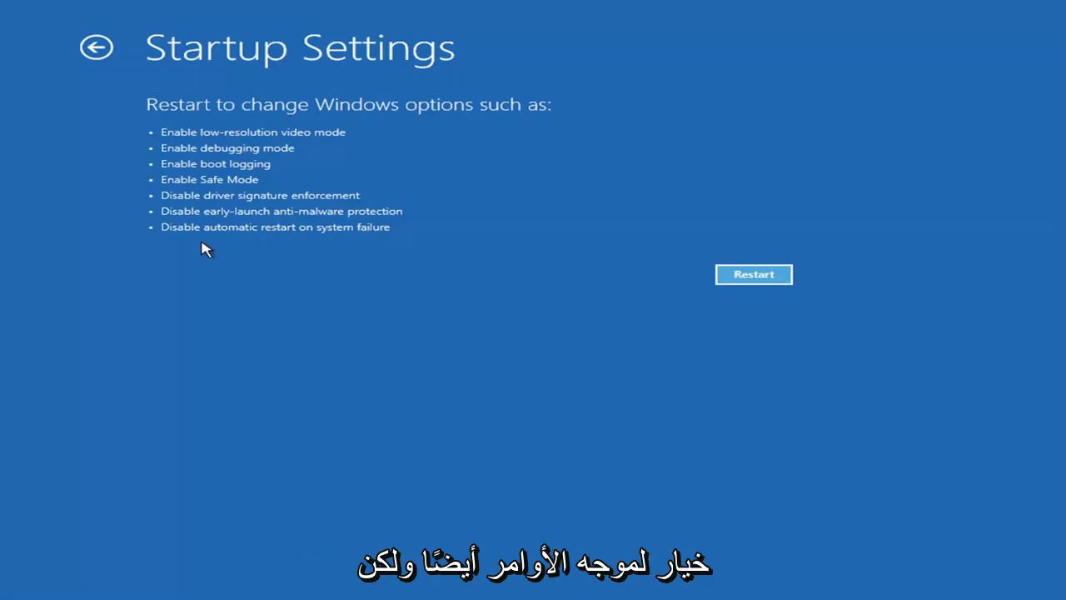
pyautogui.click(89, 48)
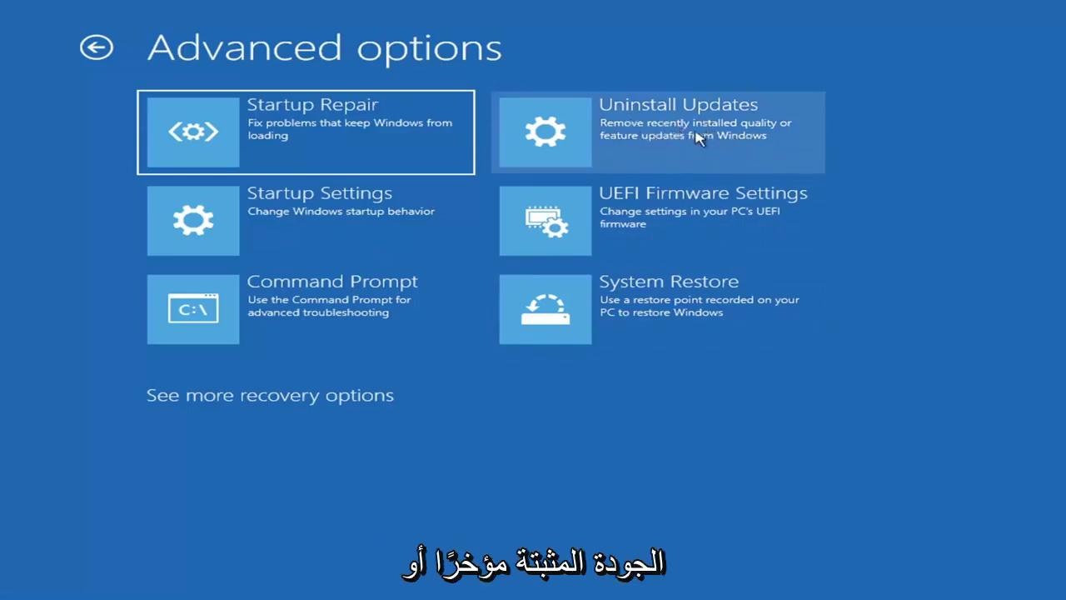
pyautogui.click(625, 137)
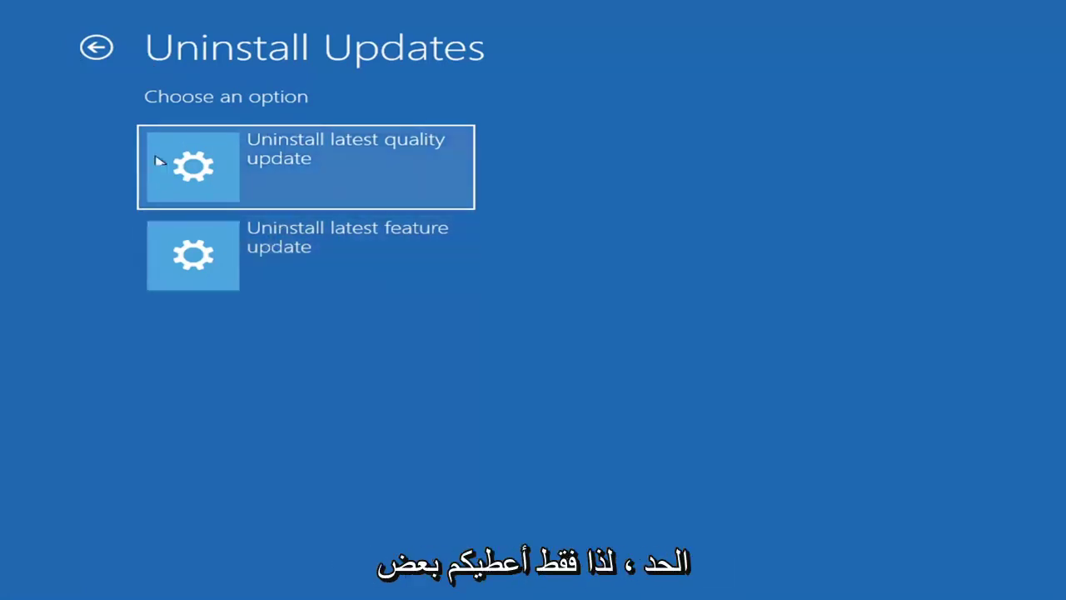
pyautogui.click(96, 48)
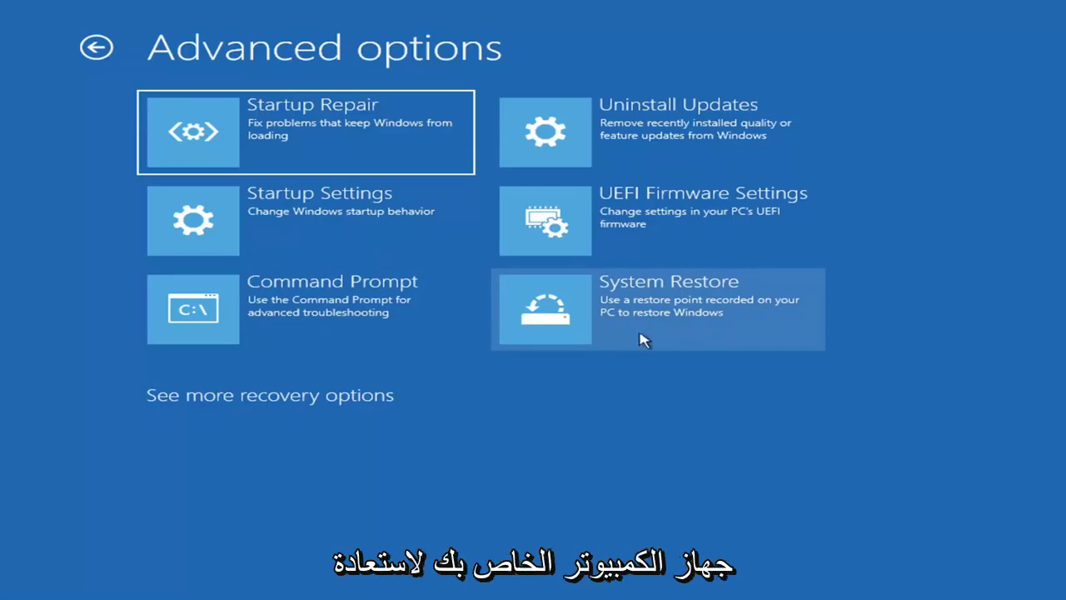
# Step: Restore the system to the "Before Updates" restore point of 7/9/2021 12:37:05 PM, restart the PC and dismiss the completion notice
pyautogui.click(691, 321)
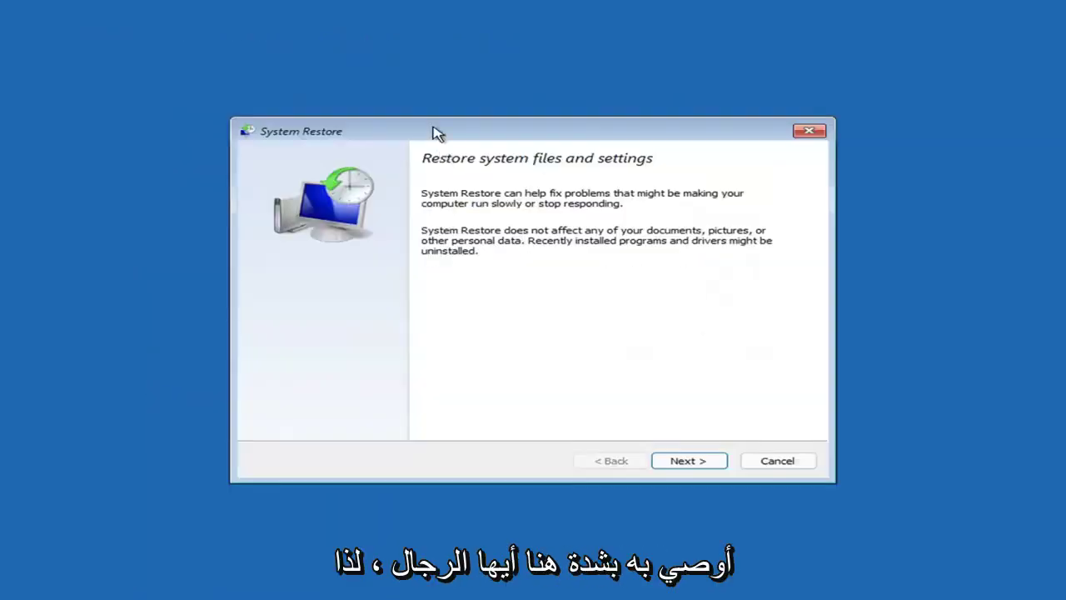
pyautogui.click(679, 461)
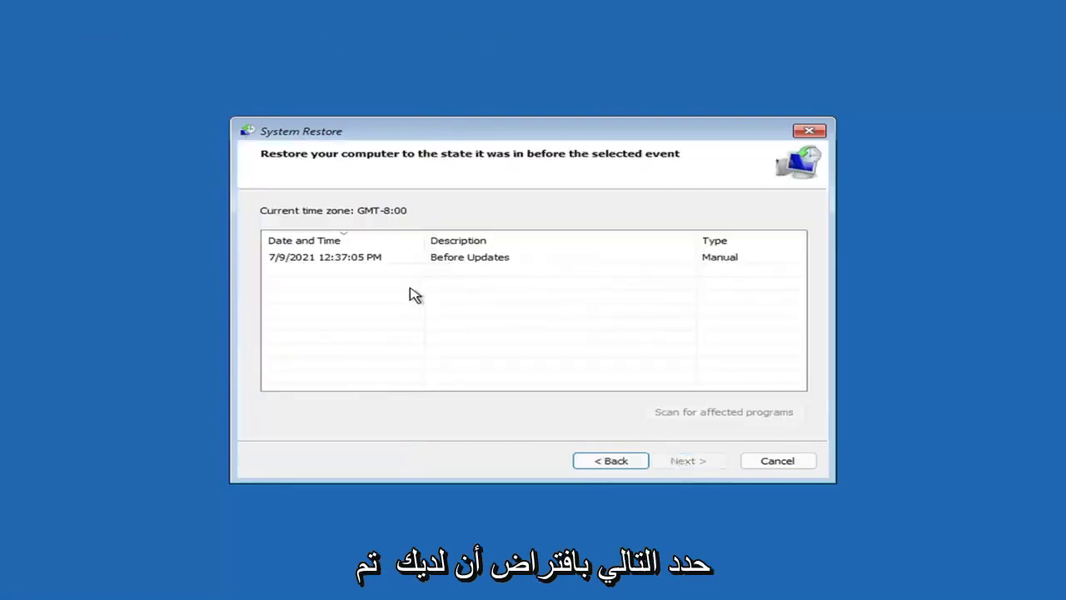
pyautogui.click(331, 261)
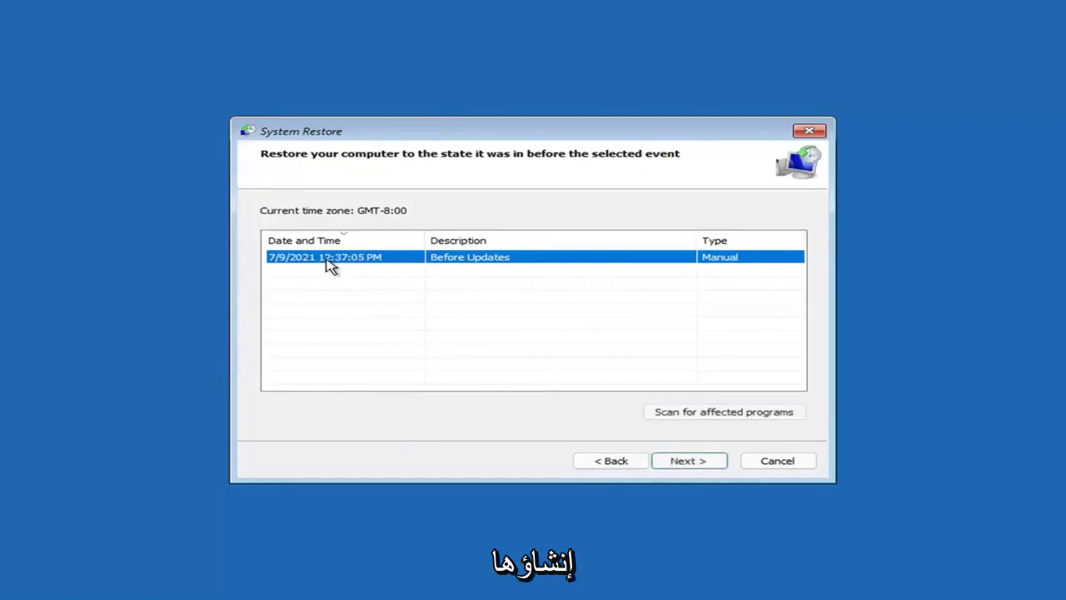
pyautogui.click(702, 464)
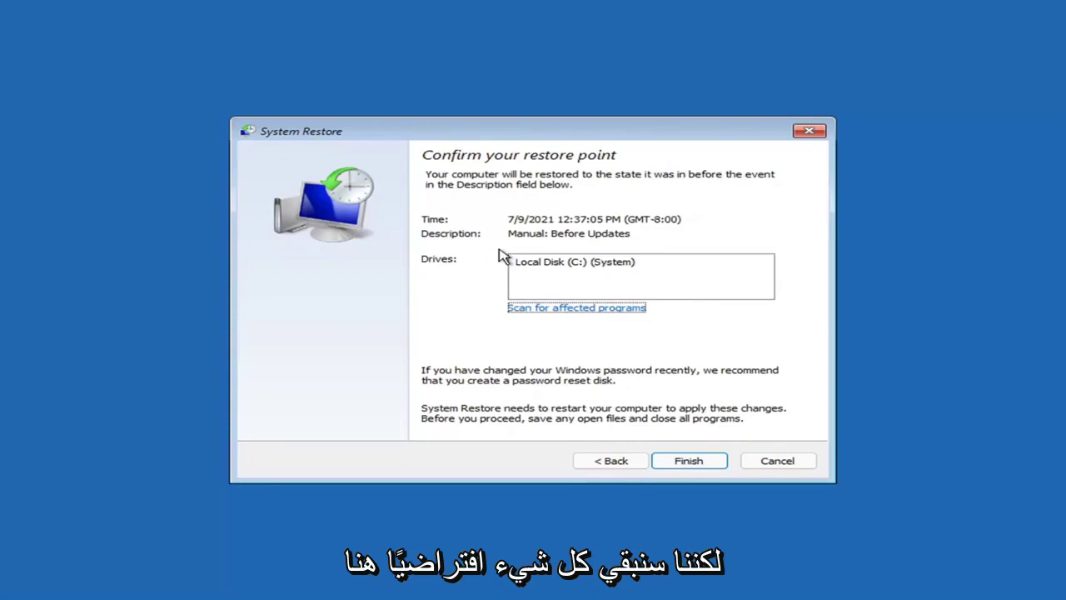
pyautogui.click(690, 467)
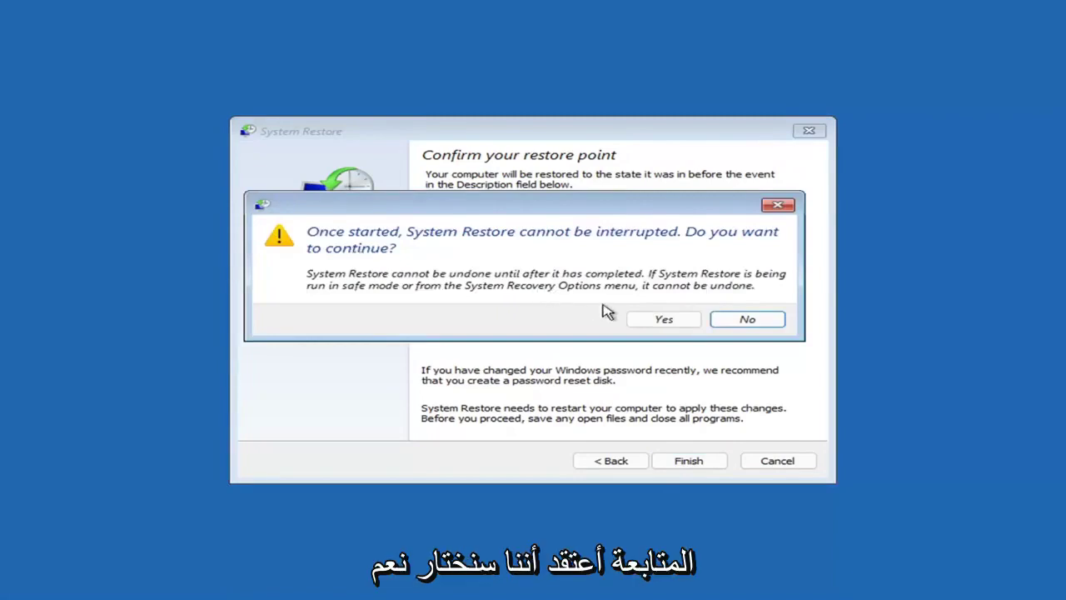
pyautogui.click(666, 326)
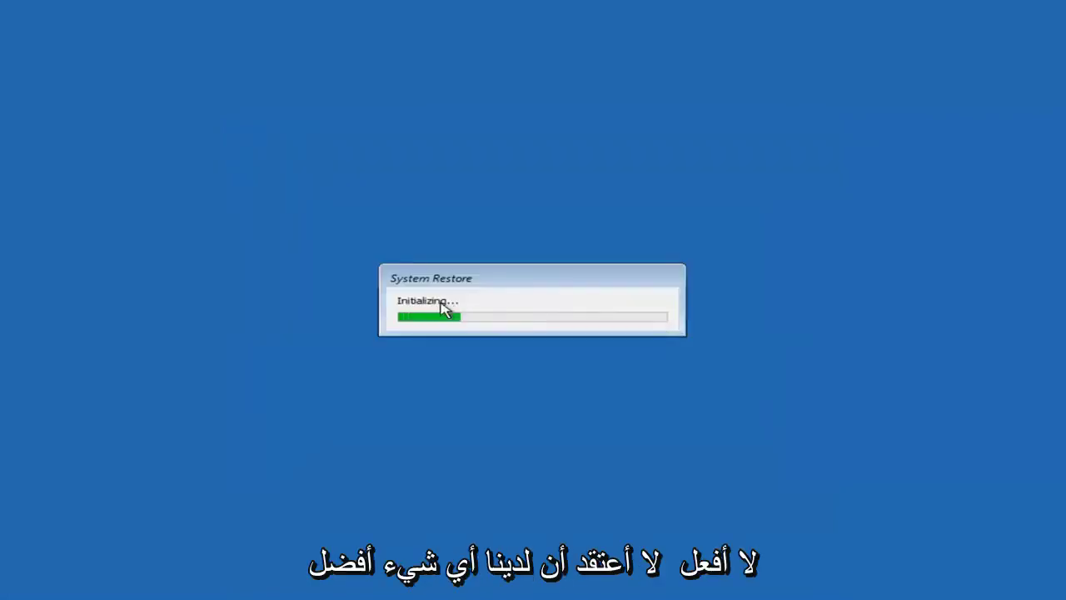
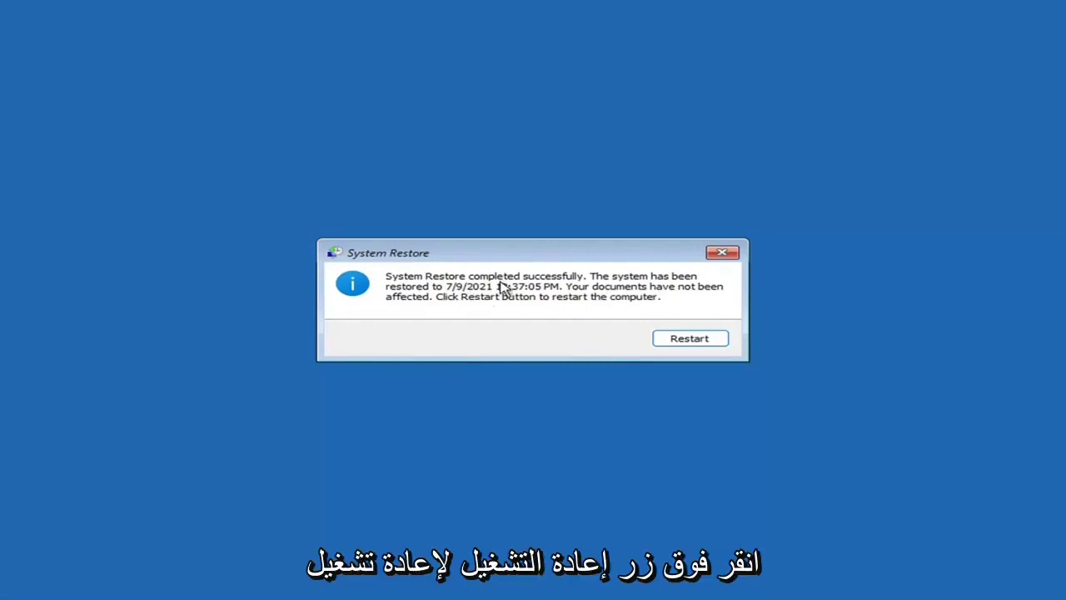
pyautogui.click(682, 339)
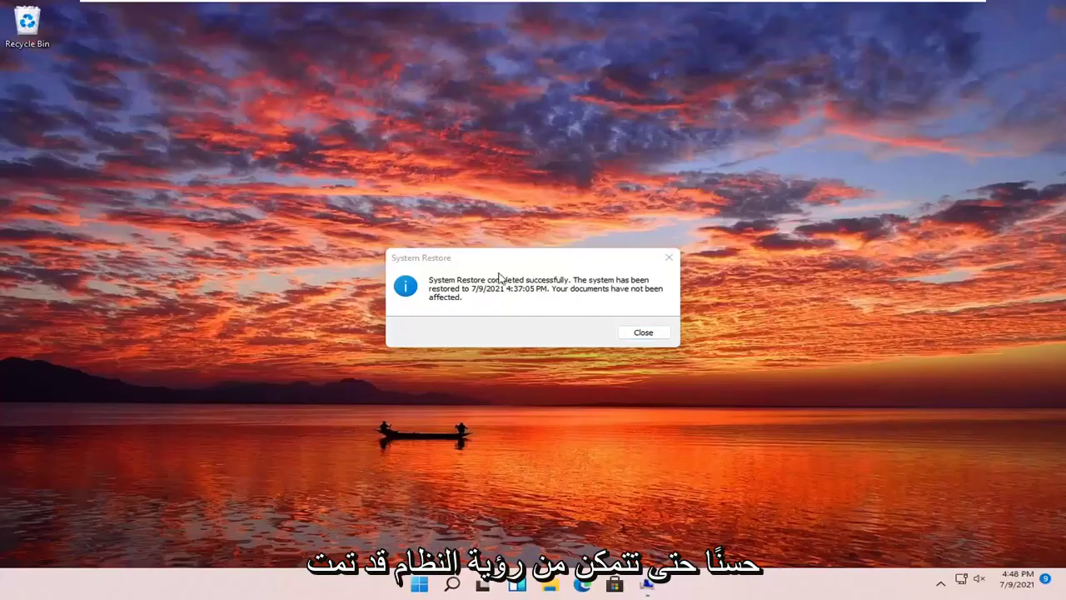
pyautogui.click(668, 257)
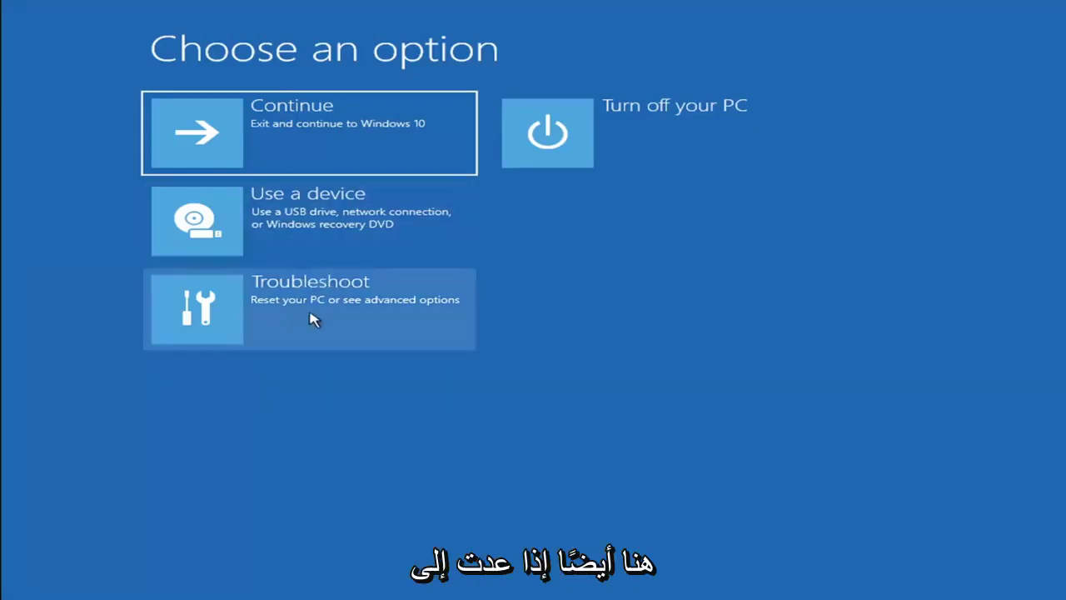
# Step: Review the Reset this PC choices for keeping or removing files, and return to the main recovery options
pyautogui.click(311, 316)
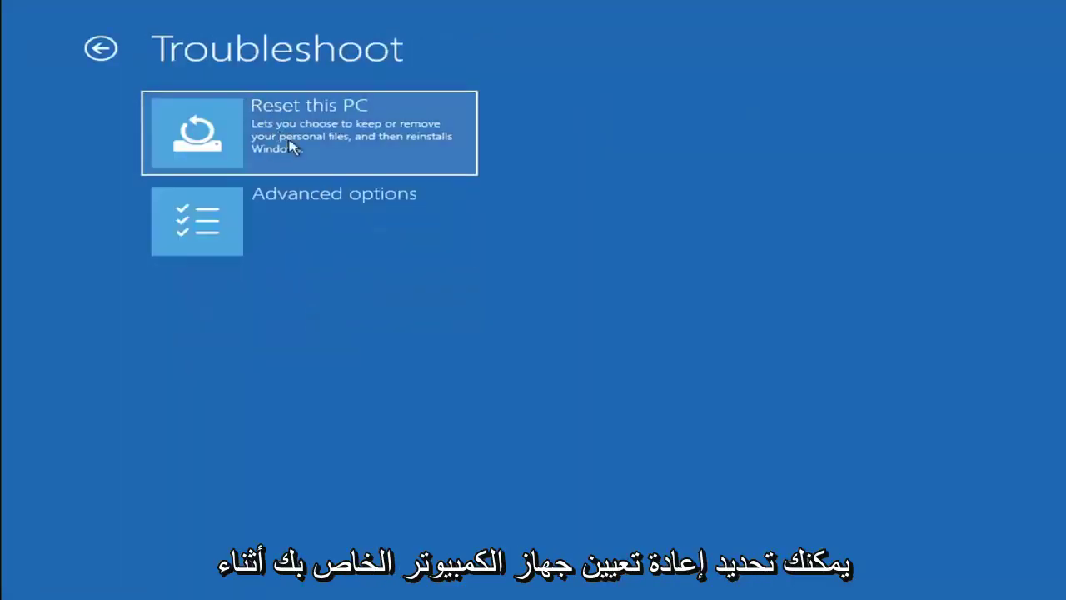
pyautogui.click(349, 154)
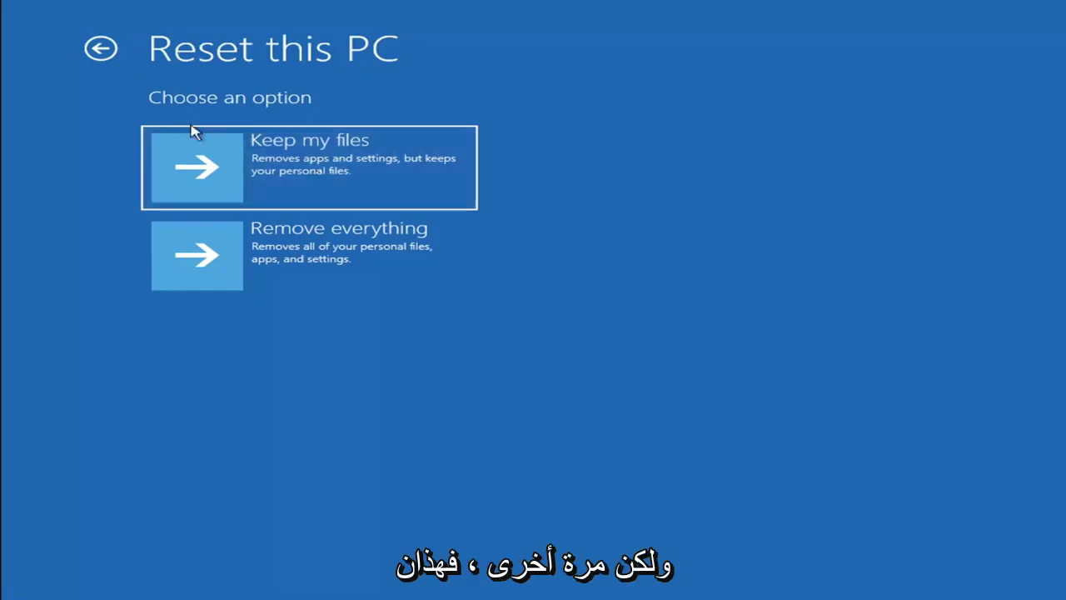
pyautogui.click(107, 50)
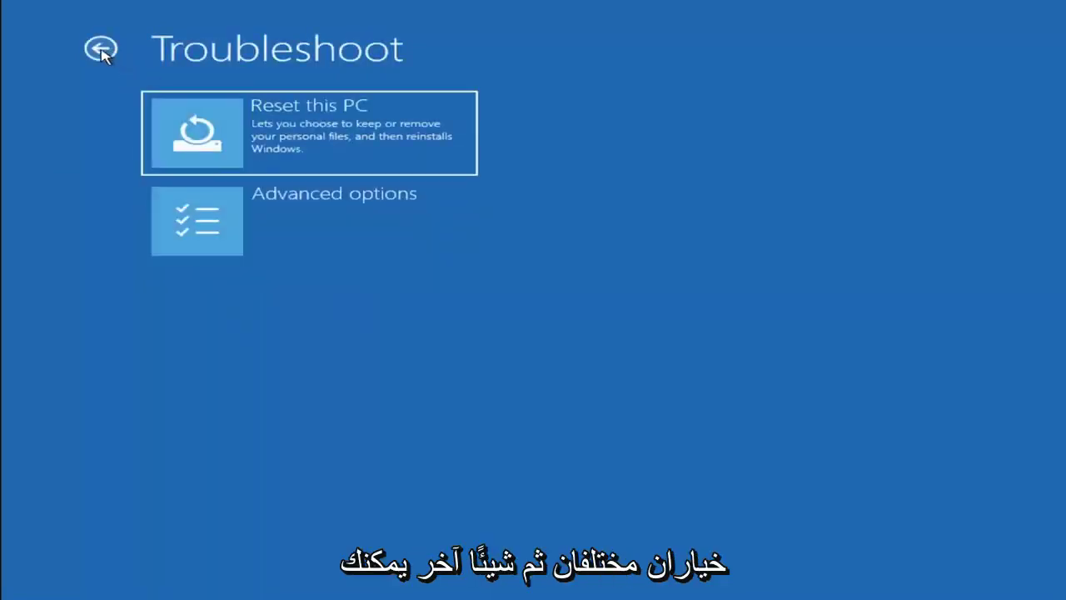
pyautogui.click(108, 50)
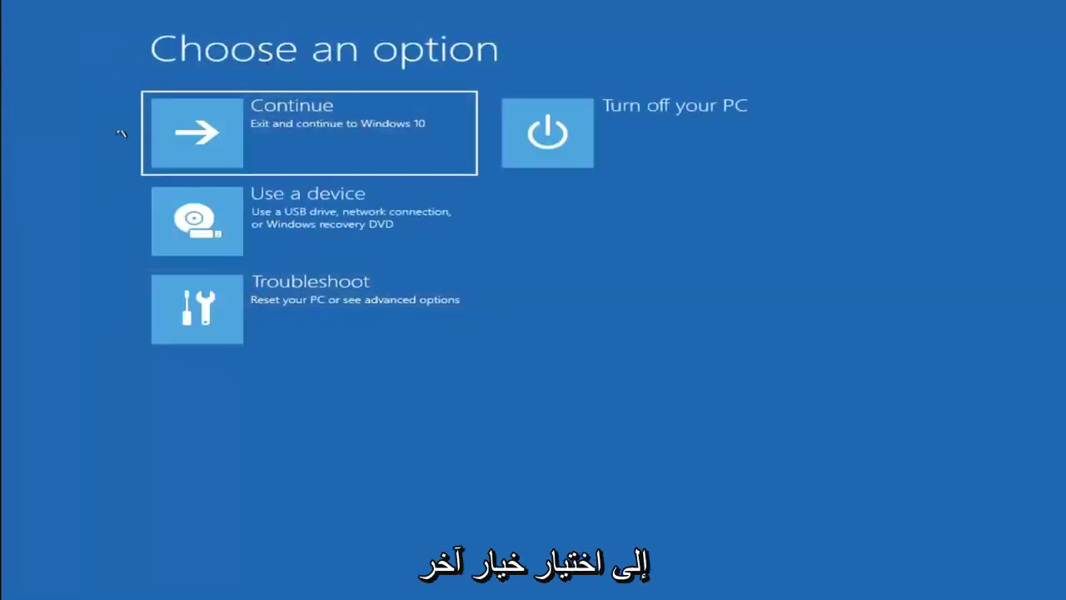
# Step: Open the Command Prompt from the advanced troubleshooting options
pyautogui.click(323, 317)
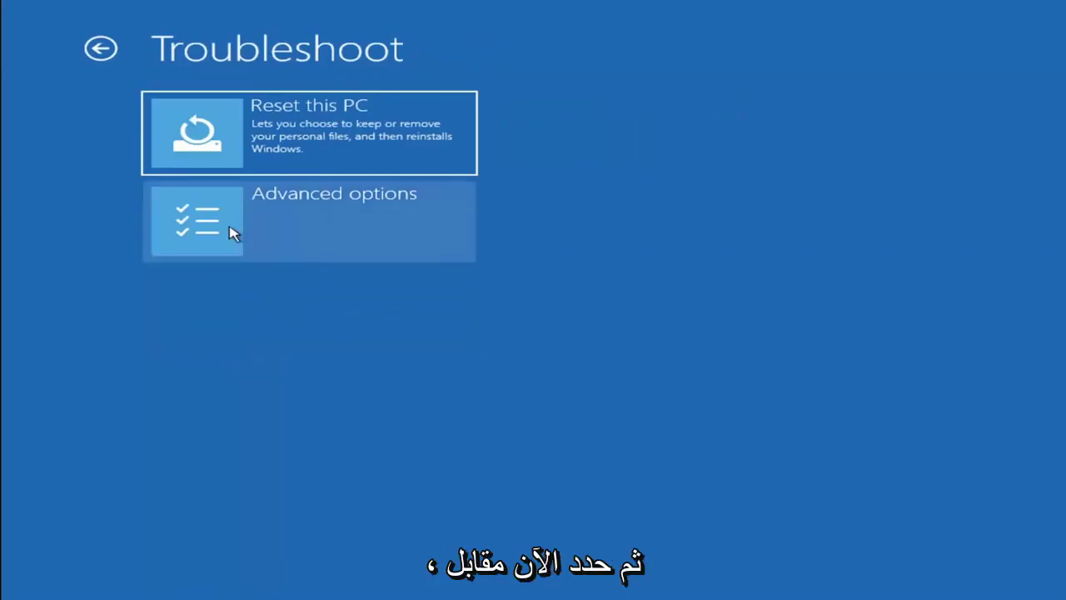
pyautogui.click(325, 234)
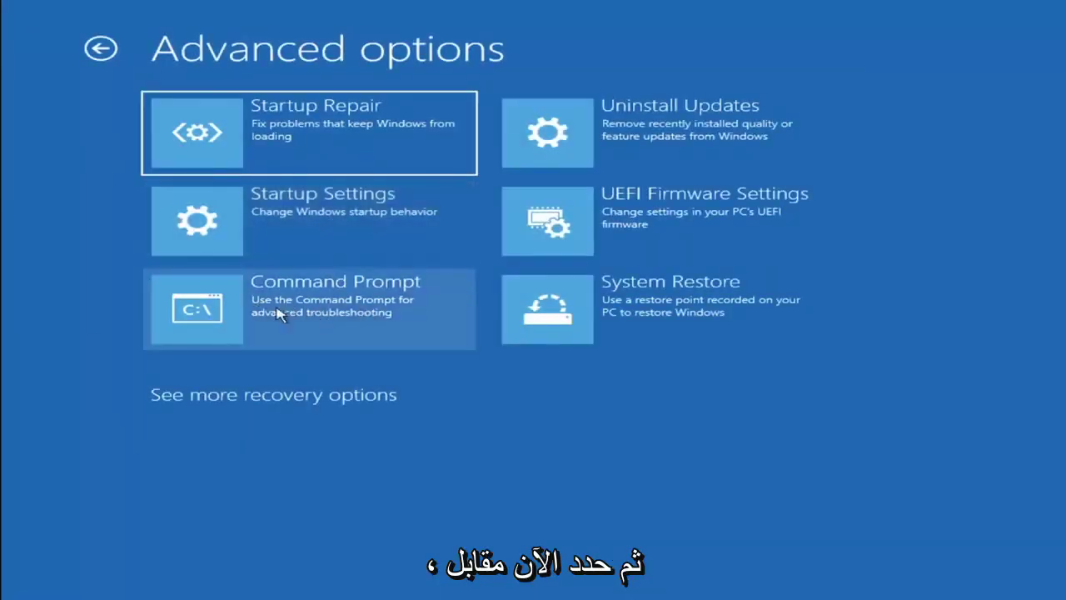
pyautogui.click(260, 318)
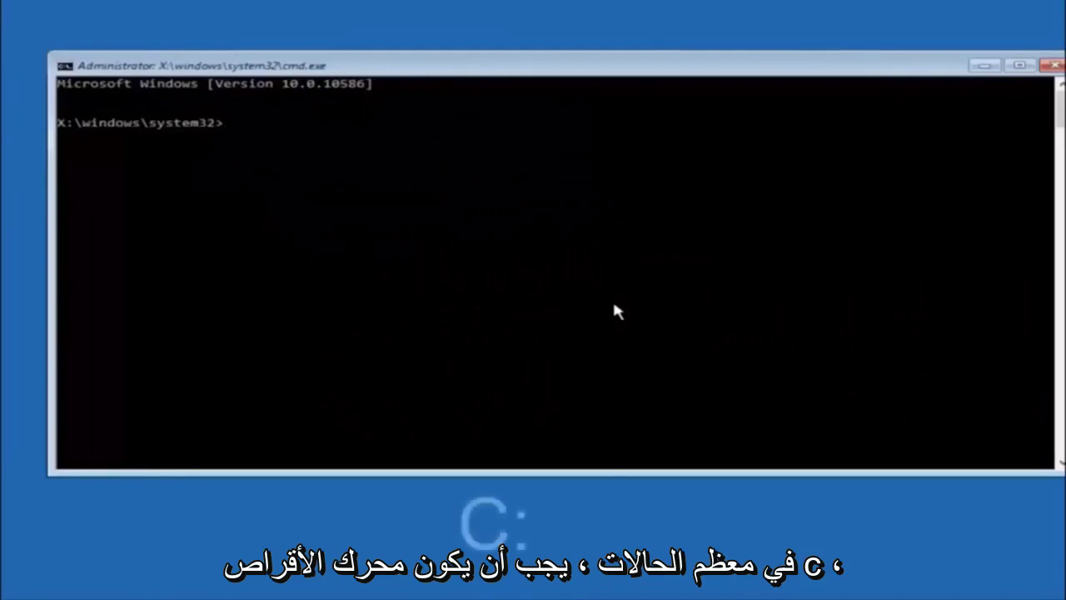
# Step: Switch to drive C: and list its contents with dir
pyautogui.write('c:')
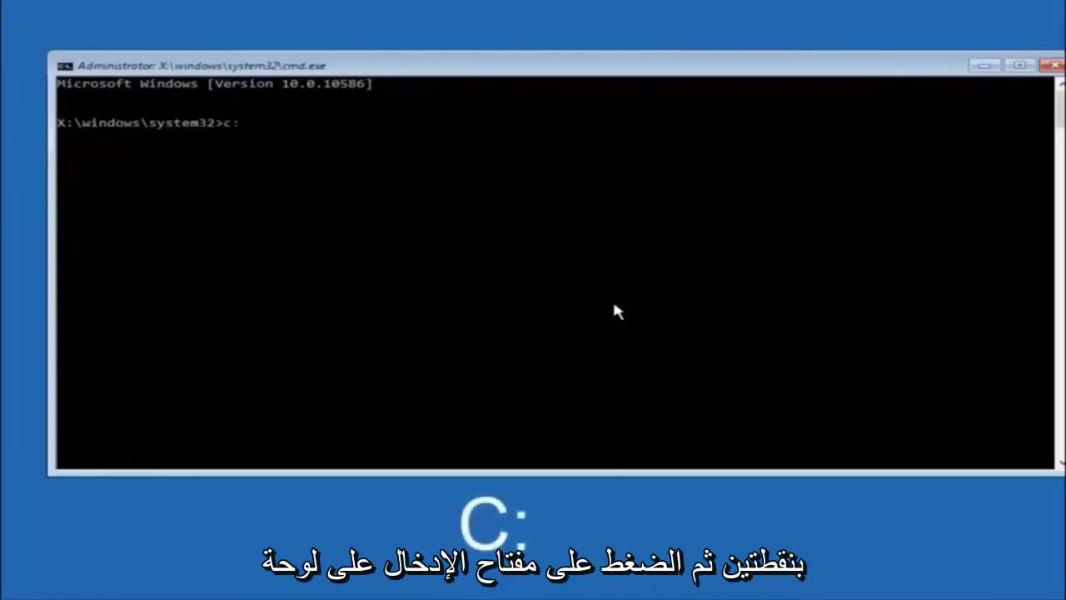
pyautogui.press('Return')
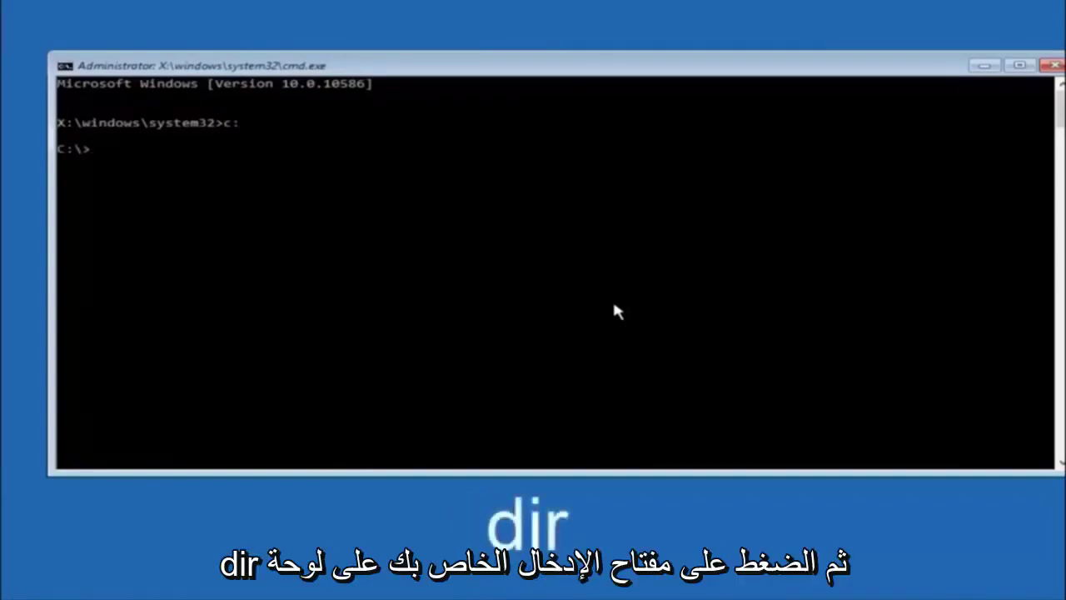
pyautogui.write('dir')
pyautogui.press('Return')
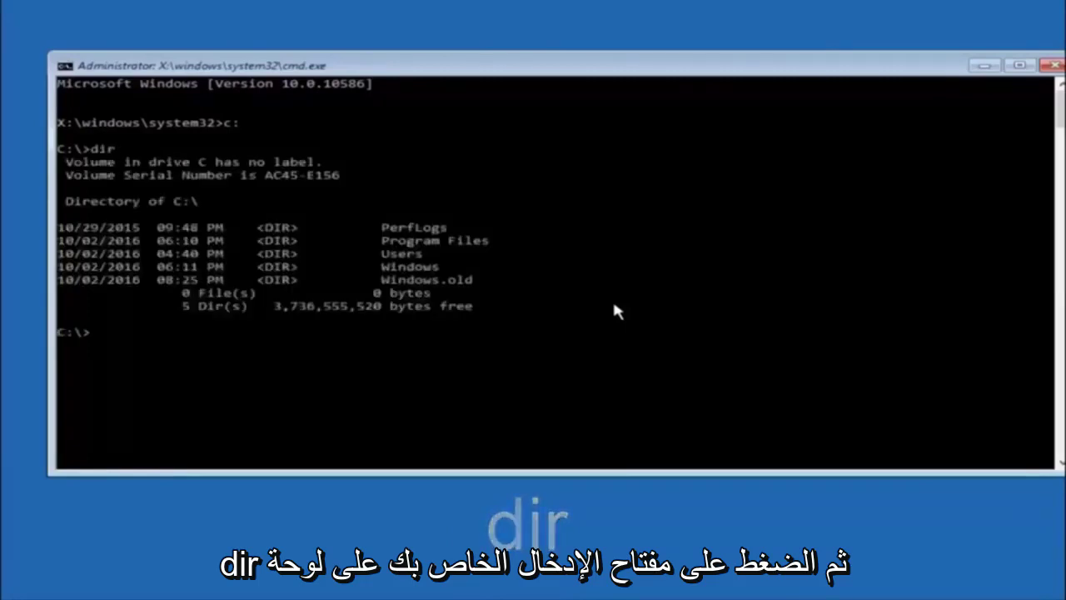
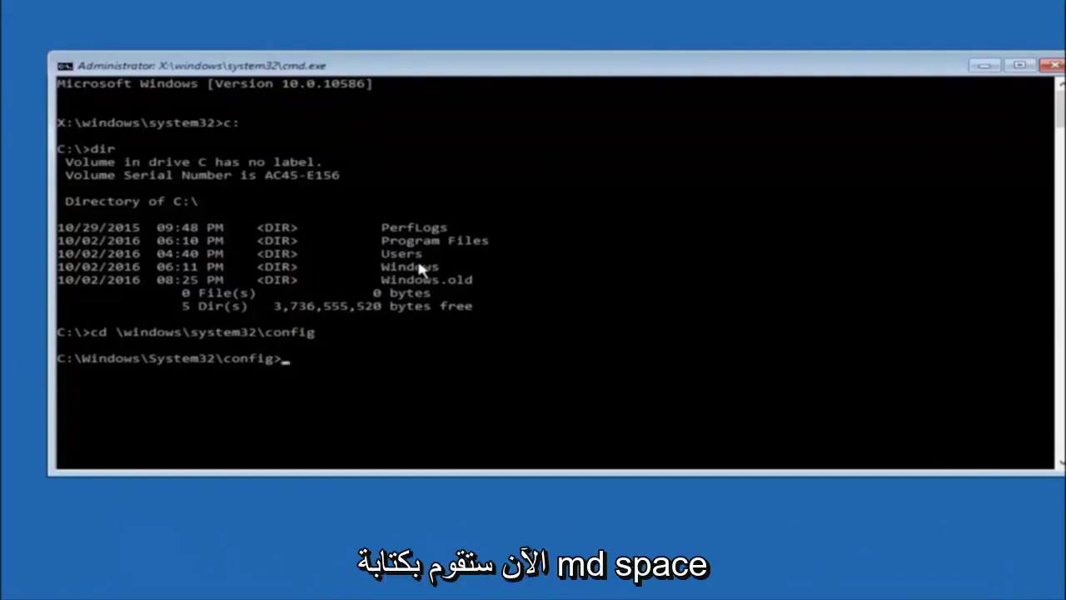
# Step: Create a folder named backup in C:\Windows\System32\config with the md command
pyautogui.write('md ')
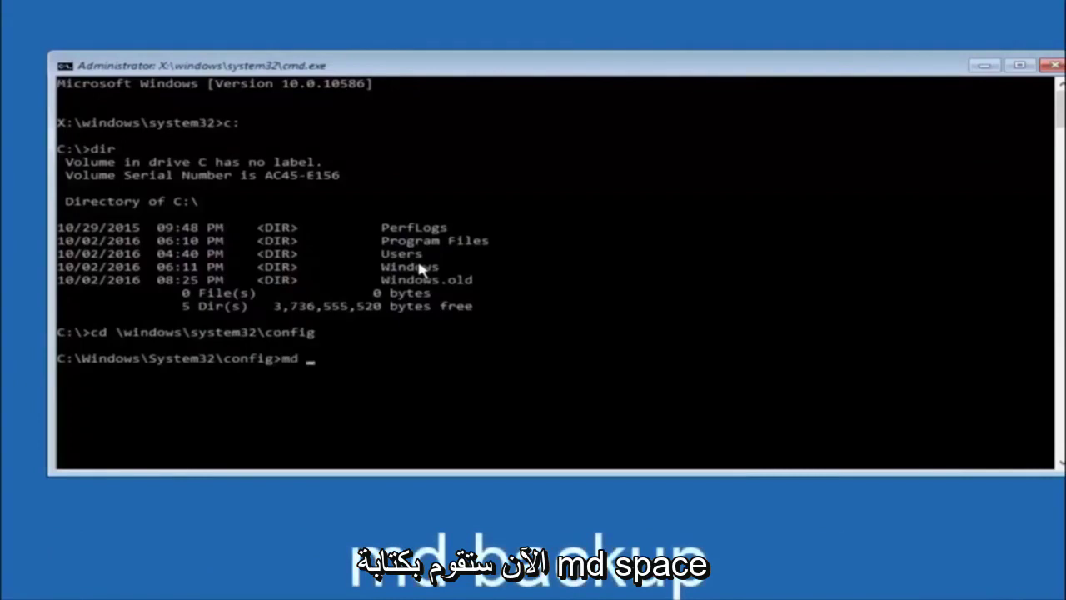
pyautogui.write('backup')
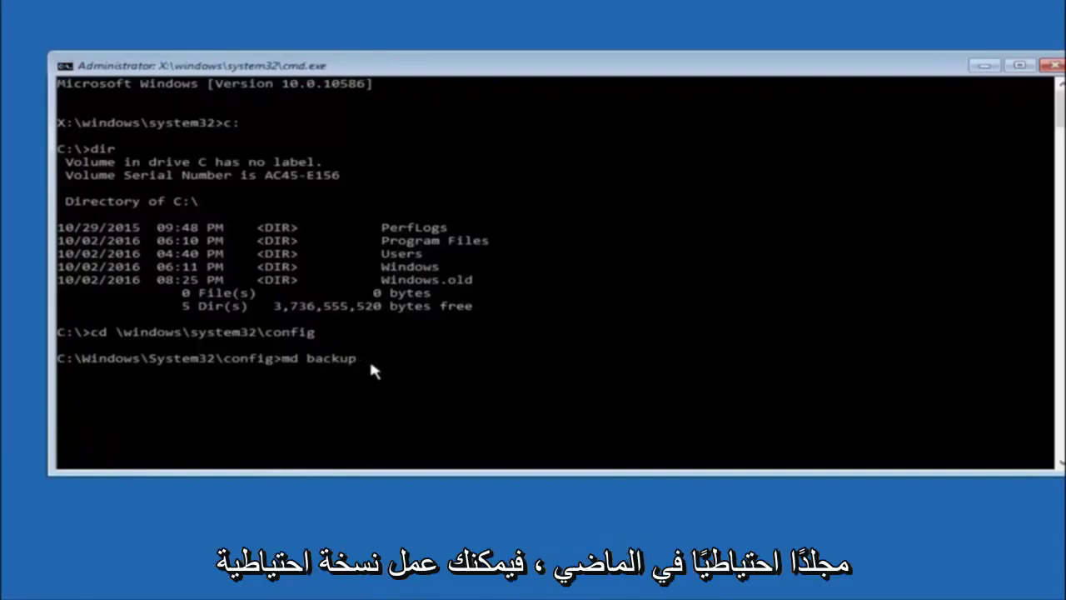
pyautogui.write('1')
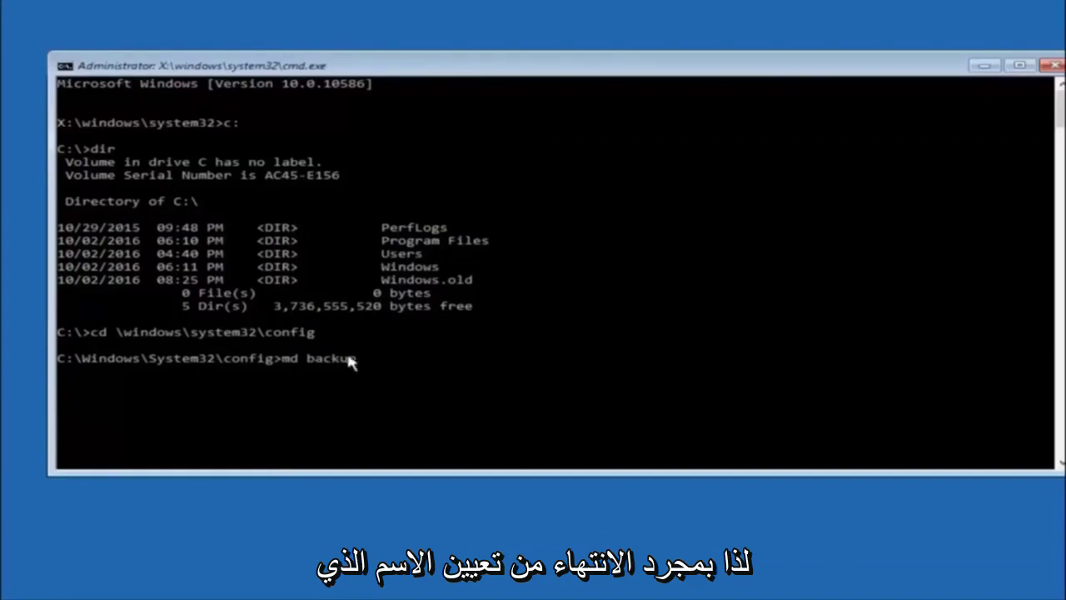
pyautogui.press('Return')
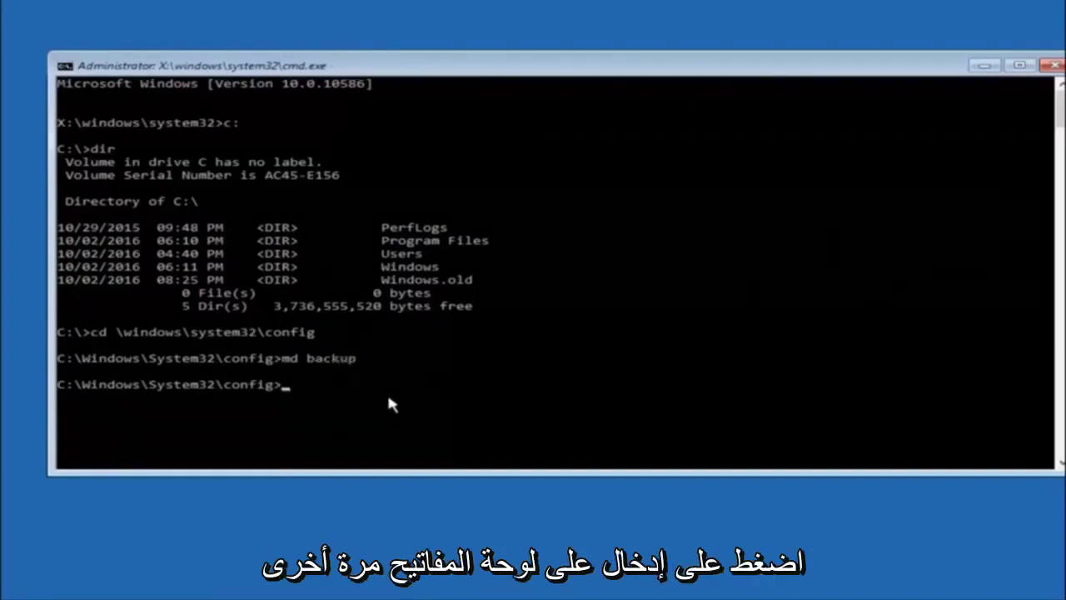
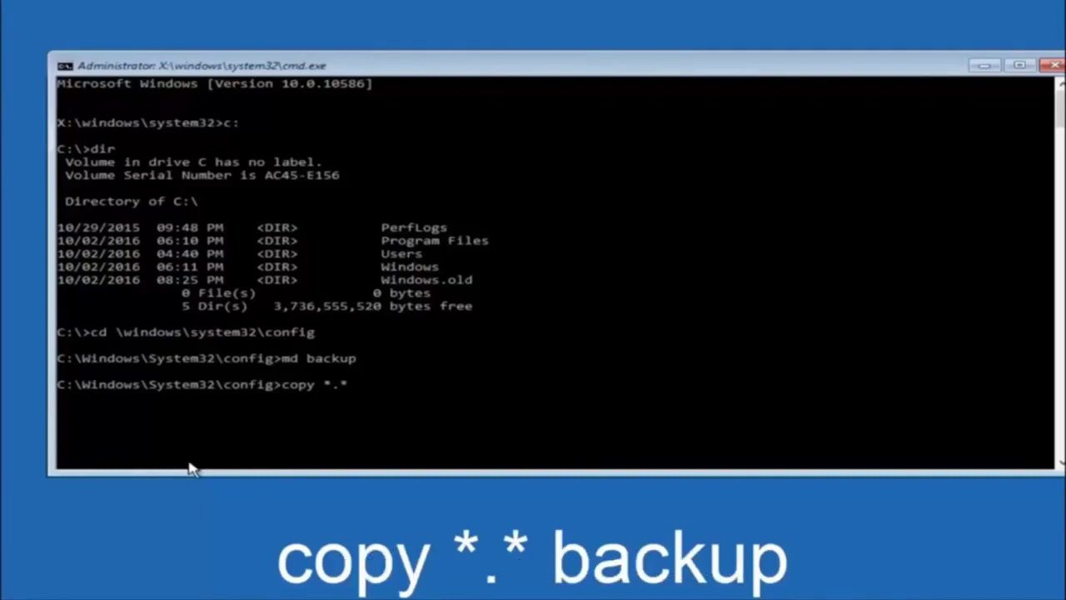
# Step: Copy all files in the config folder into the backup folder with copy *.* backup
pyautogui.write('back')
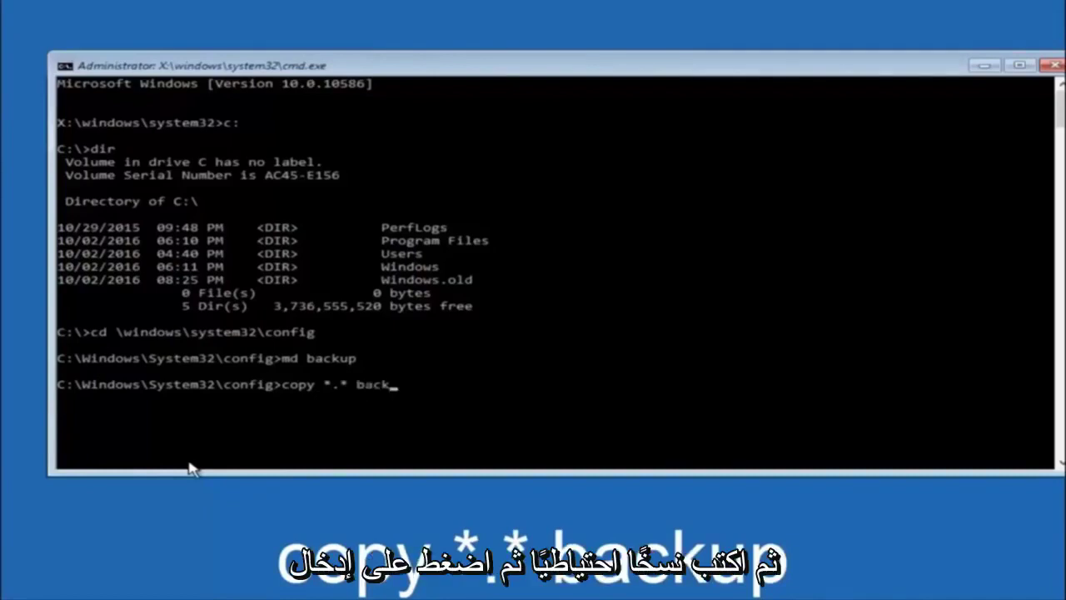
pyautogui.write('up')
pyautogui.press('Return')
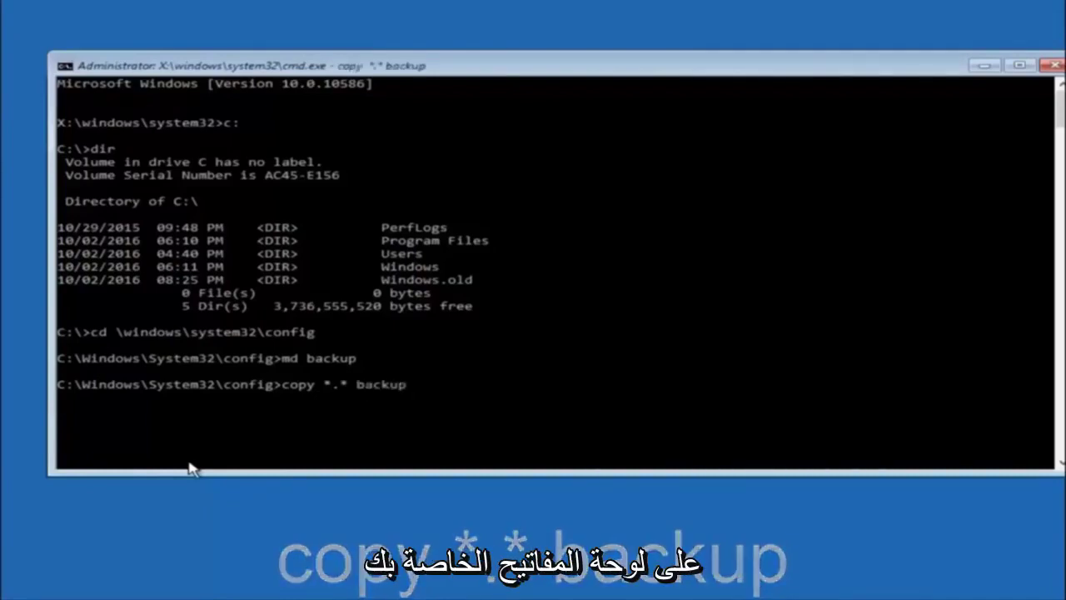
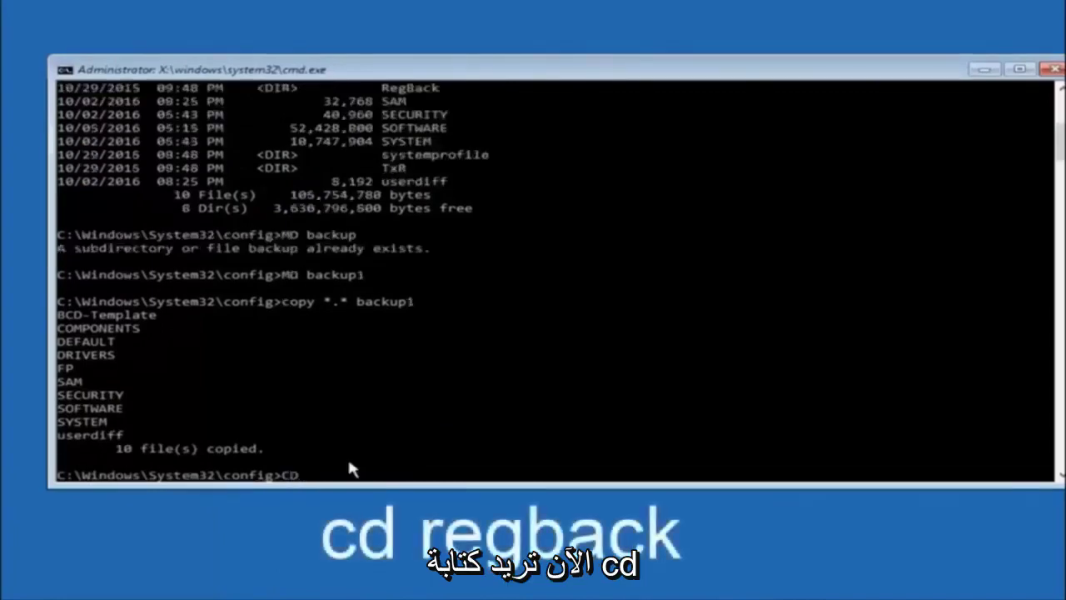
# Step: Change to the regback folder inside config and list its contents with dir
pyautogui.write('regb')
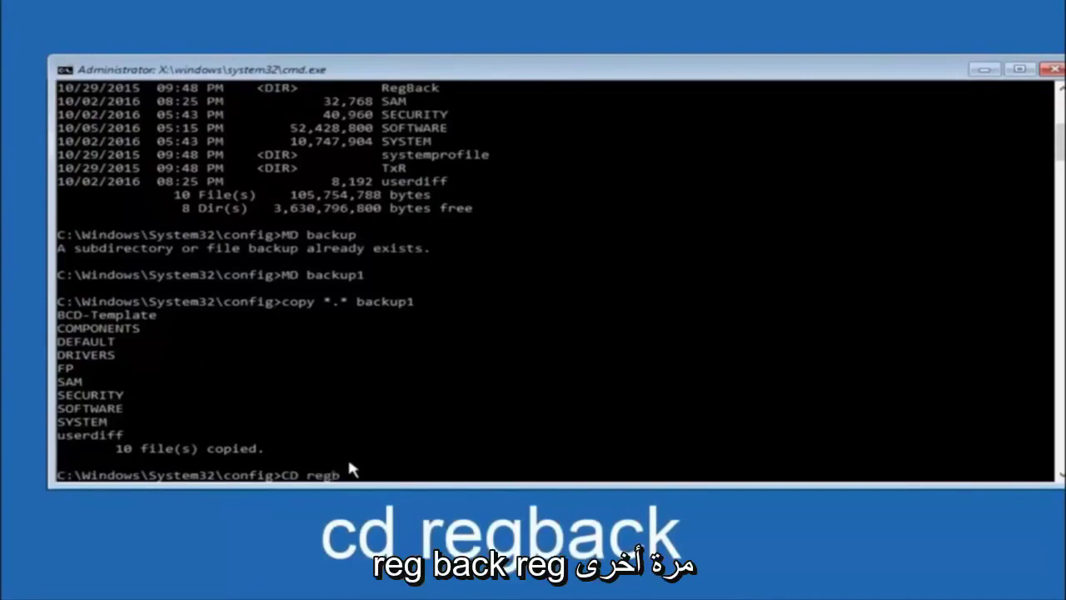
pyautogui.write('ack')
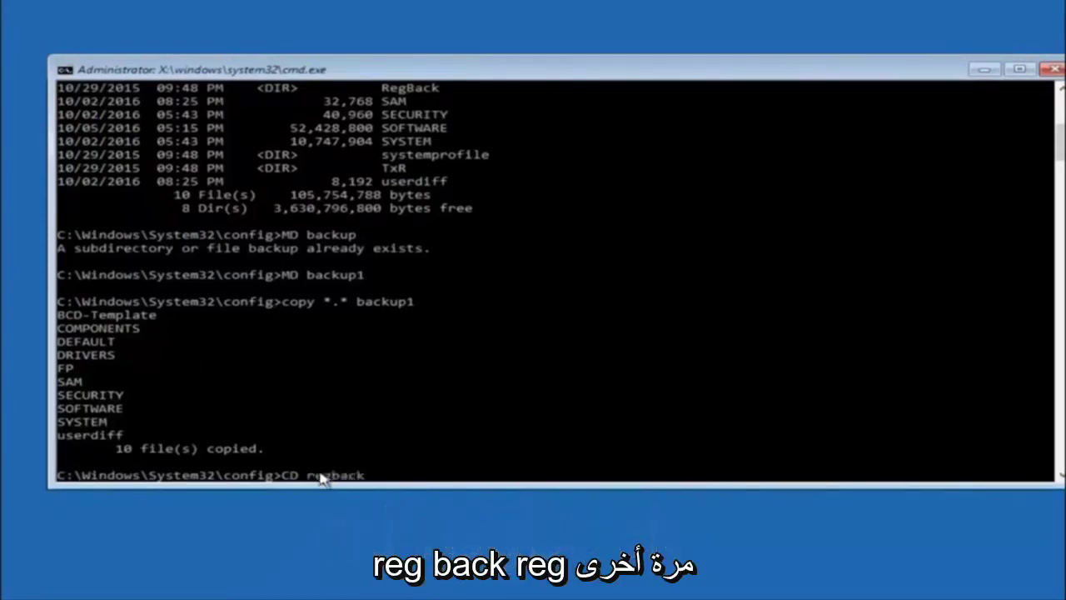
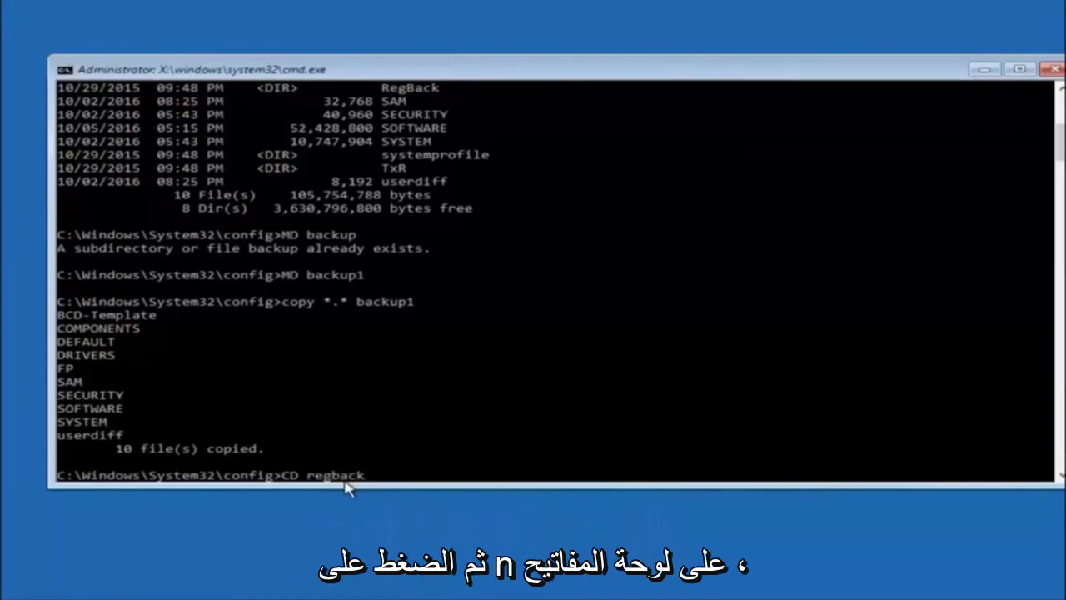
pyautogui.press('Return')
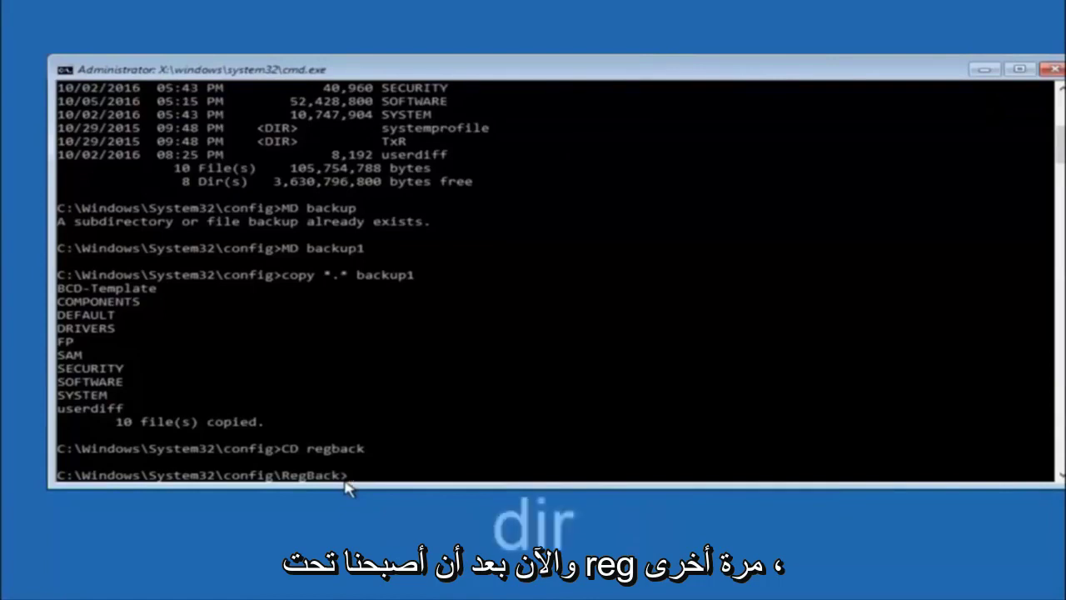
pyautogui.write('dir')
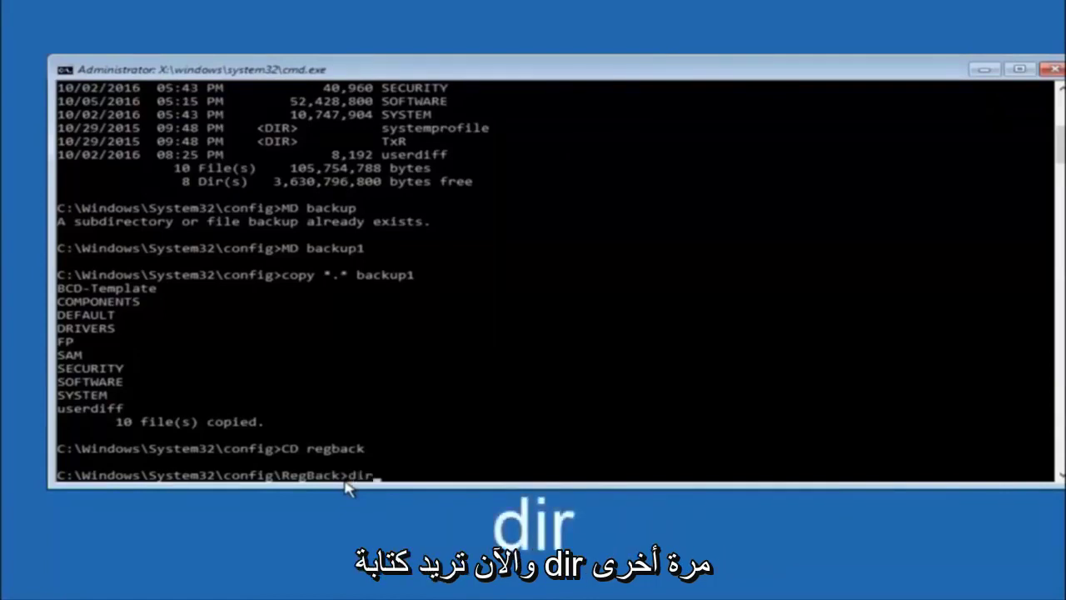
pyautogui.press('Return')
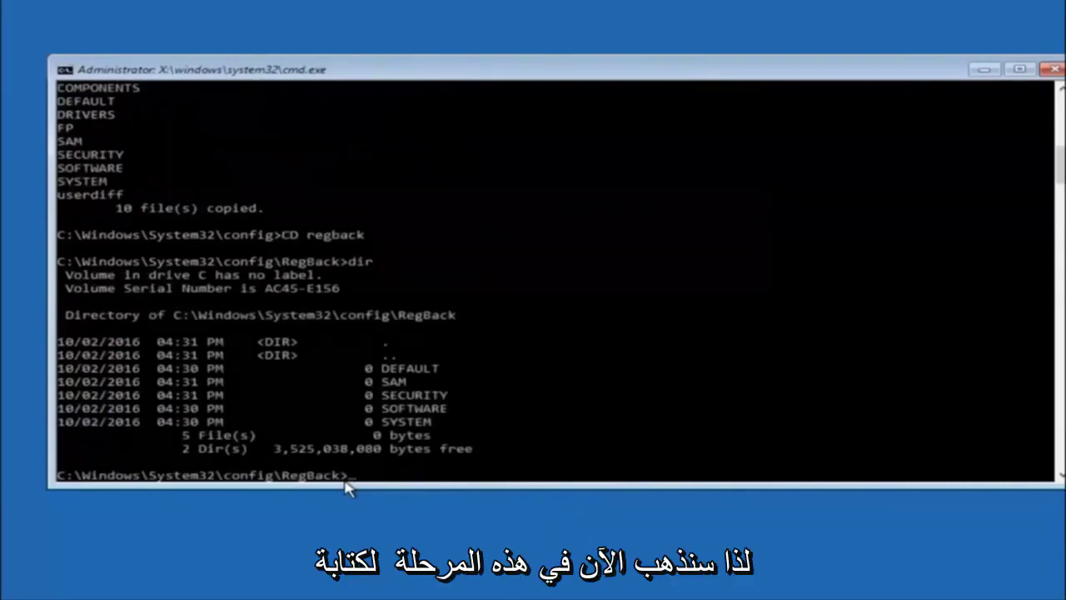
# Step: Copy all RegBack files to the parent config folder with copy *.* .., answering A to overwrite all existing files
pyautogui.write('copy')
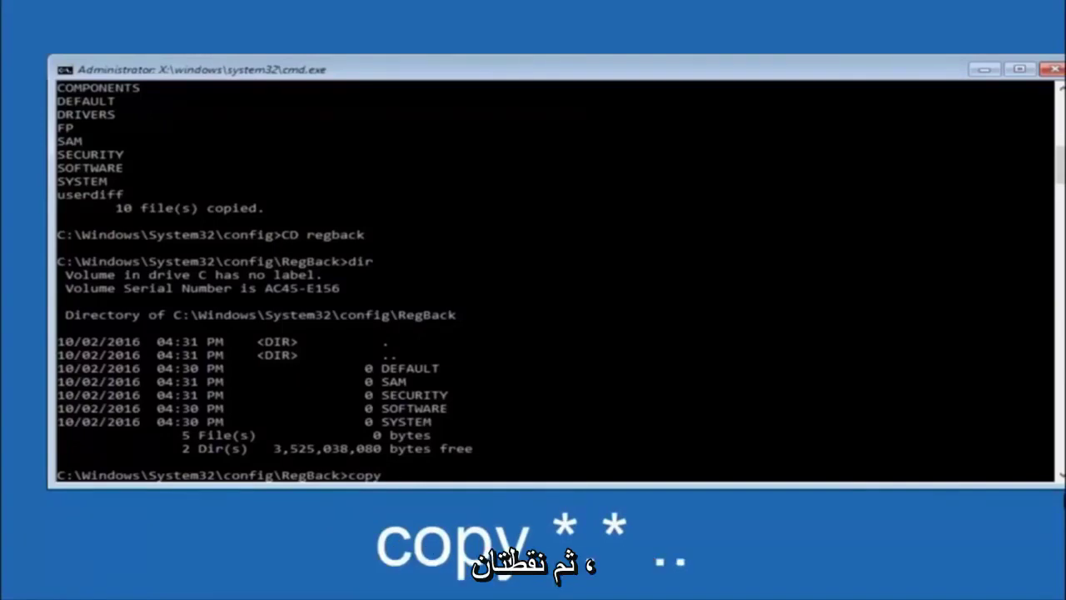
pyautogui.click(398, 481)
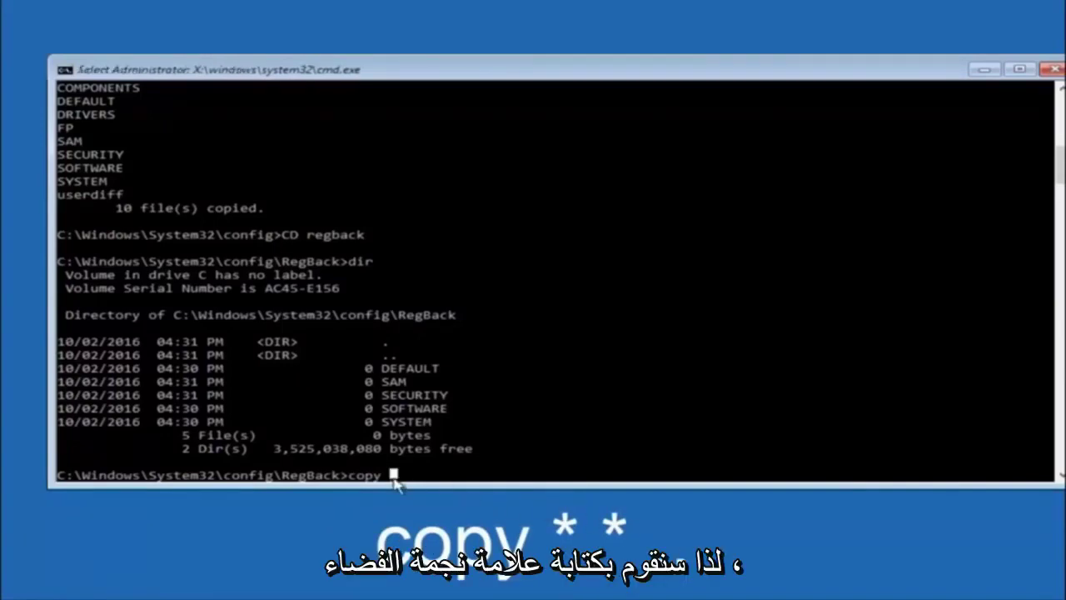
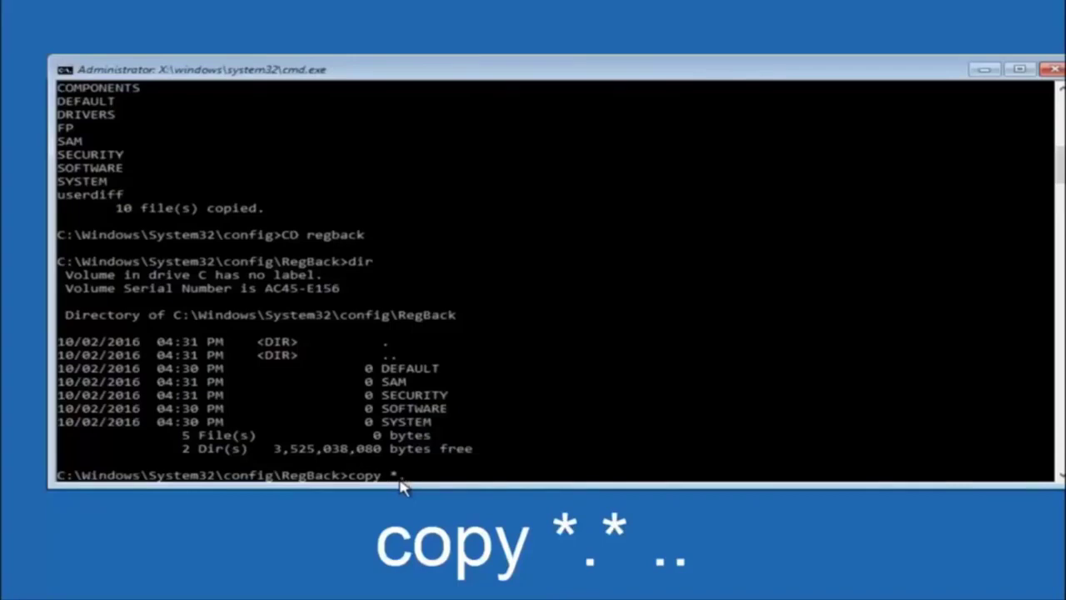
pyautogui.write('*.* ..')
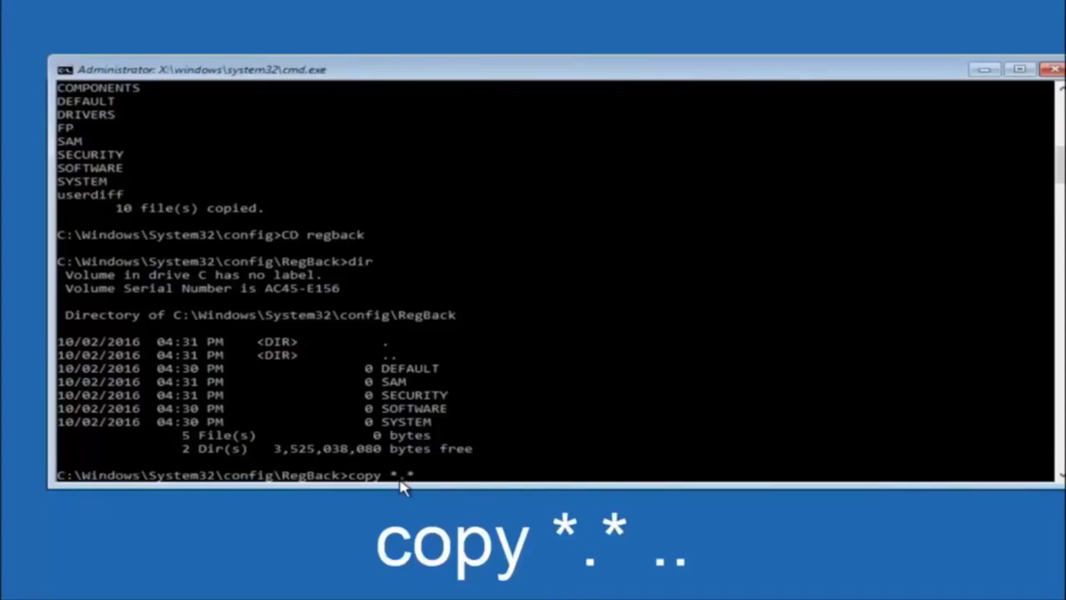
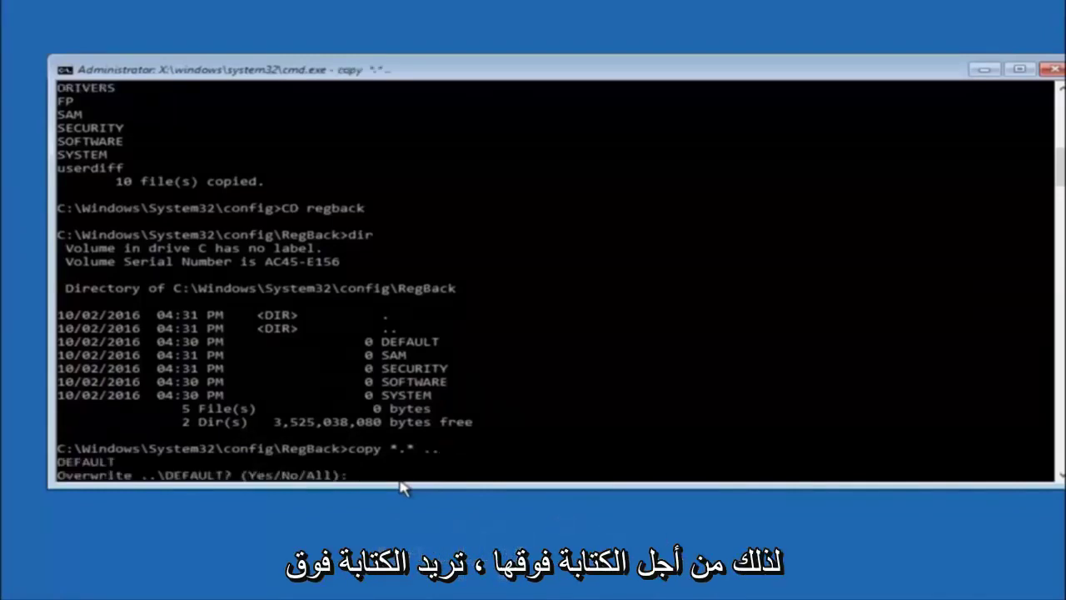
pyautogui.write('A')
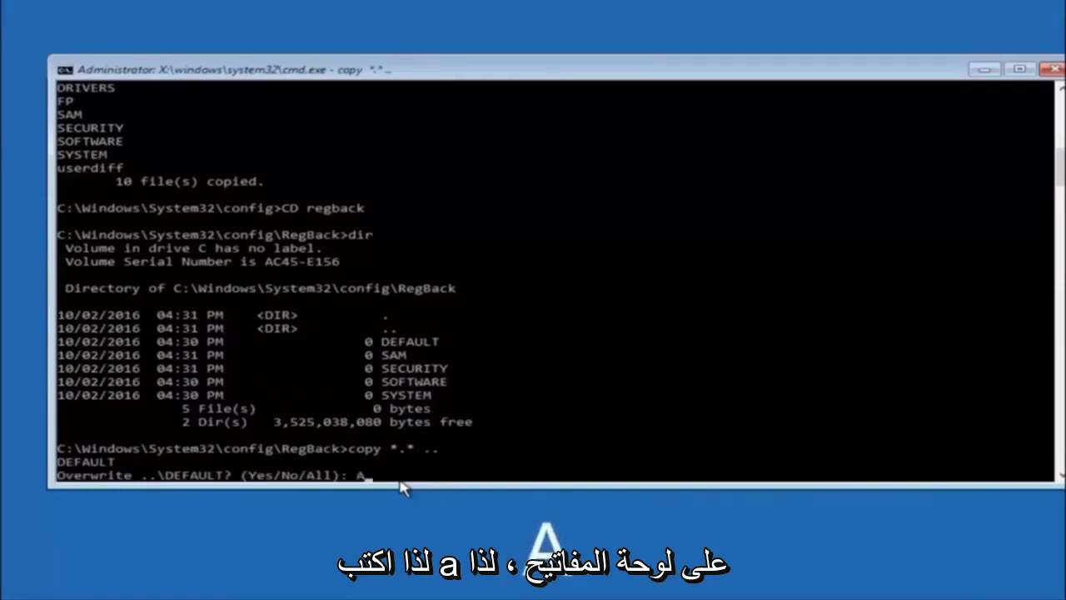
pyautogui.press('Return')
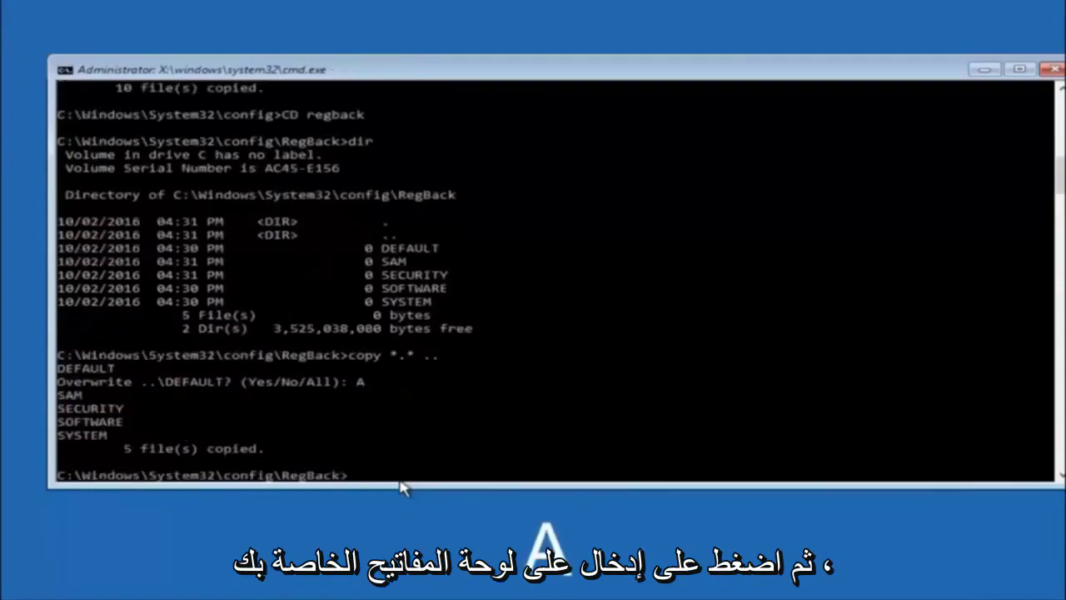